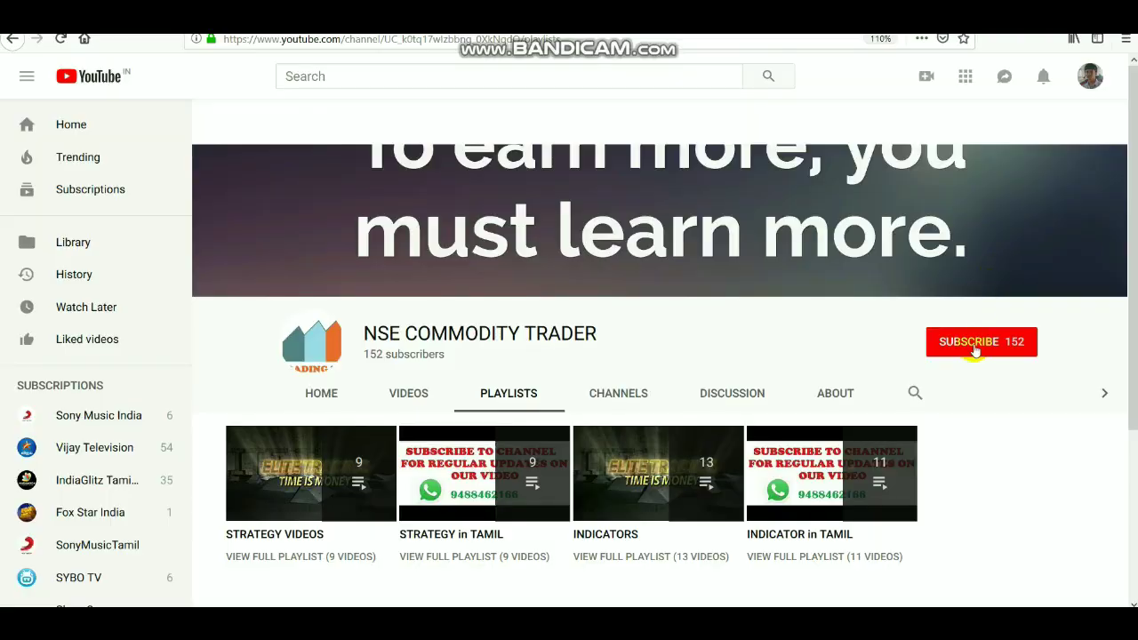
Subscribe to NSE COMMODITY TRADER, play STRATEGY VIDEOS, and follow the alicebLueonline link in the description
{"action": "left_click", "coordinate": [974, 350]}
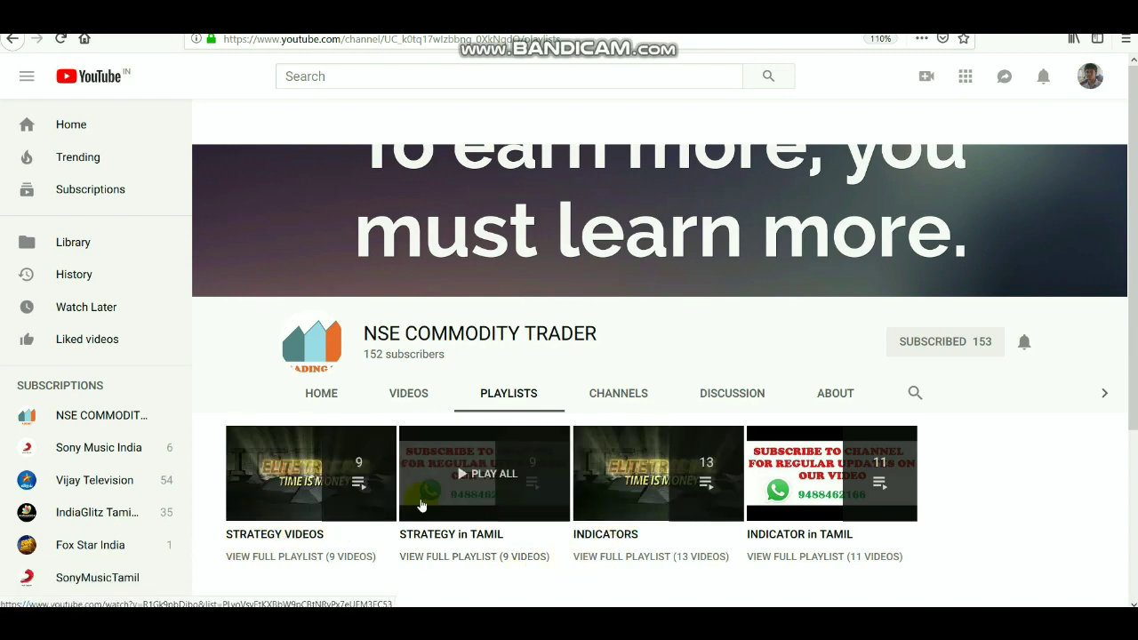
{"action": "left_click", "coordinate": [264, 473]}
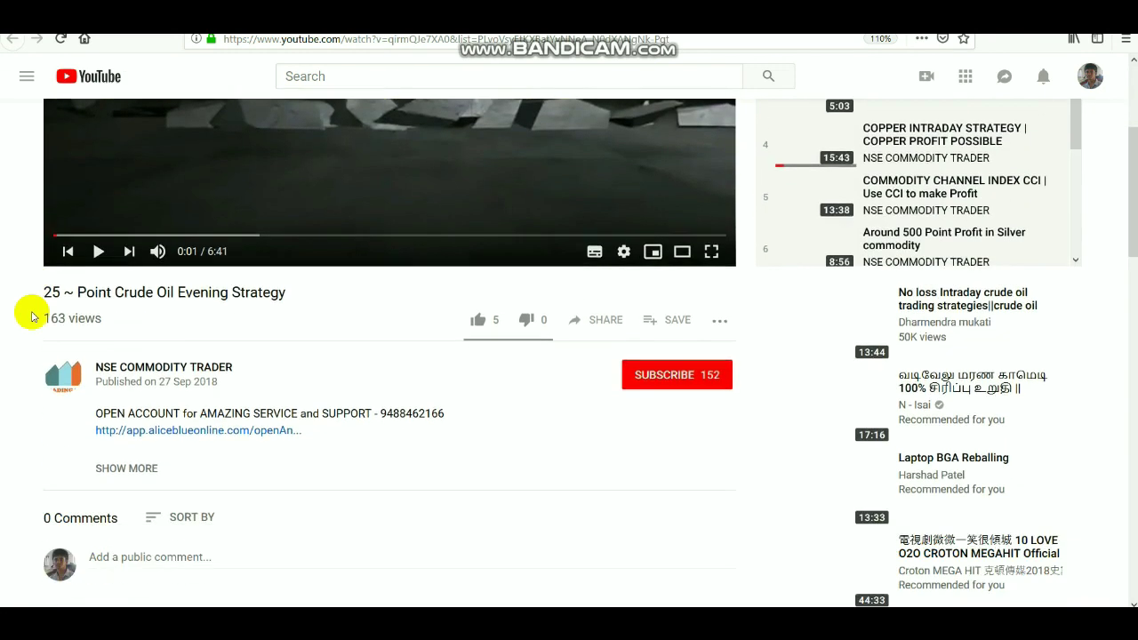
{"action": "left_click", "coordinate": [132, 416]}
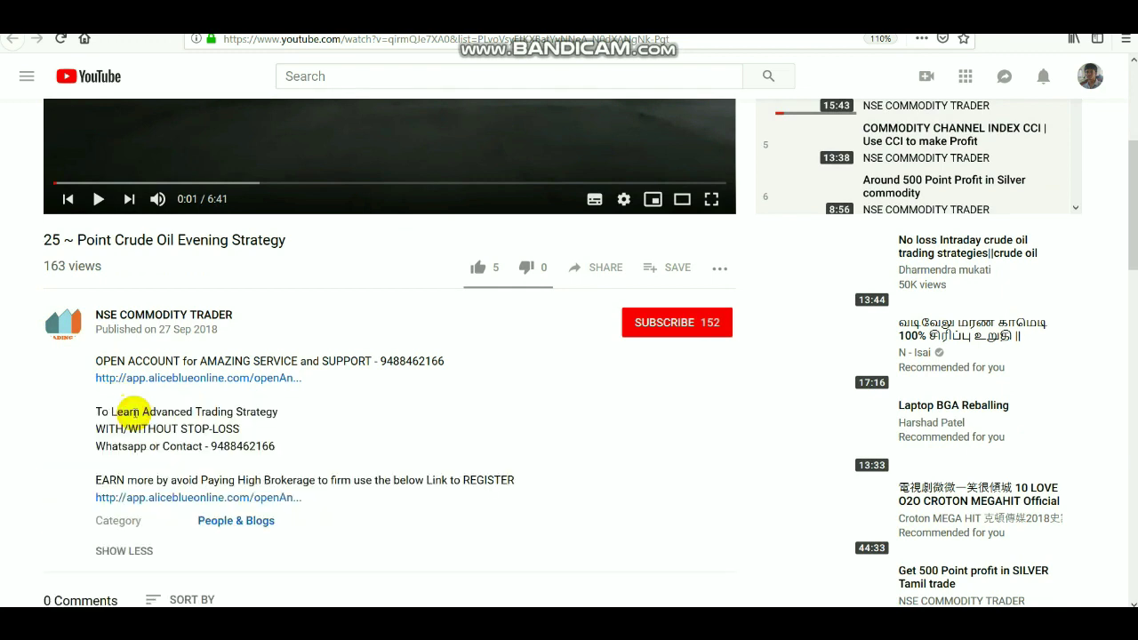
{"action": "left_click", "coordinate": [190, 380]}
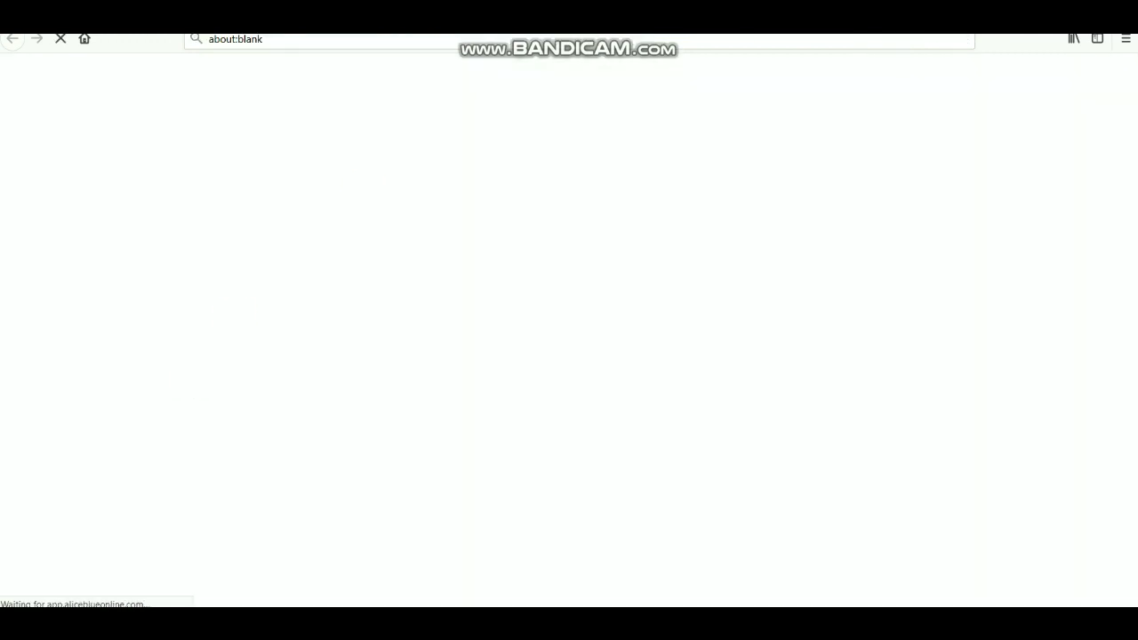
Go back to the earlier YouTube video page
{"action": "key", "text": "alt+Left"}
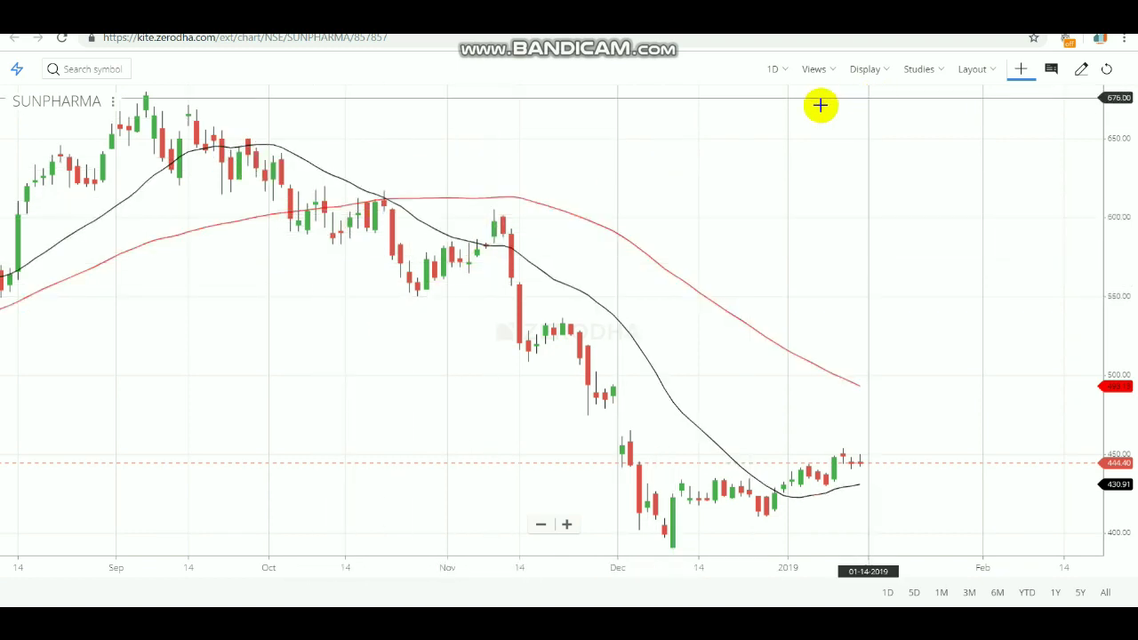
{"action": "left_click", "coordinate": [775, 68]}
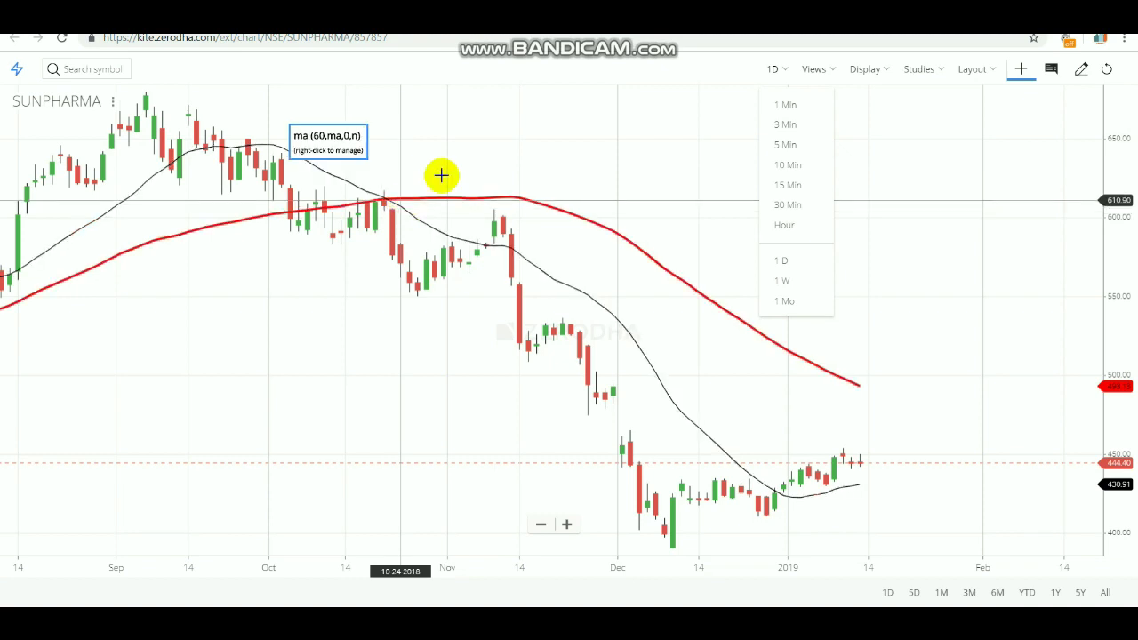
{"action": "left_click", "coordinate": [600, 127]}
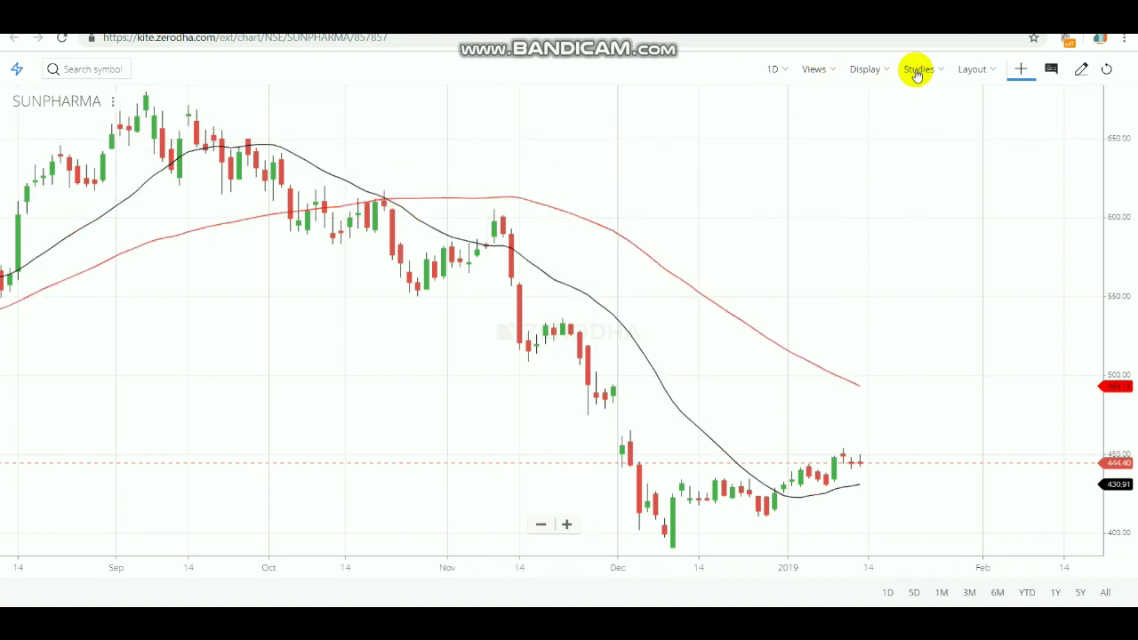
{"action": "left_click", "coordinate": [918, 72]}
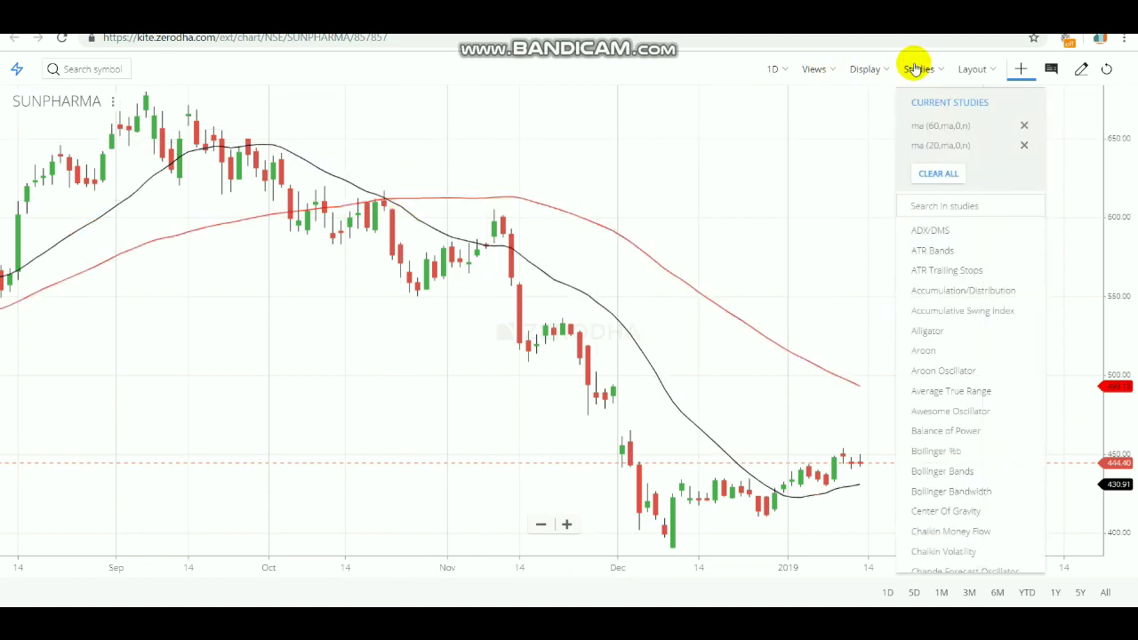
{"action": "left_click", "coordinate": [969, 131]}
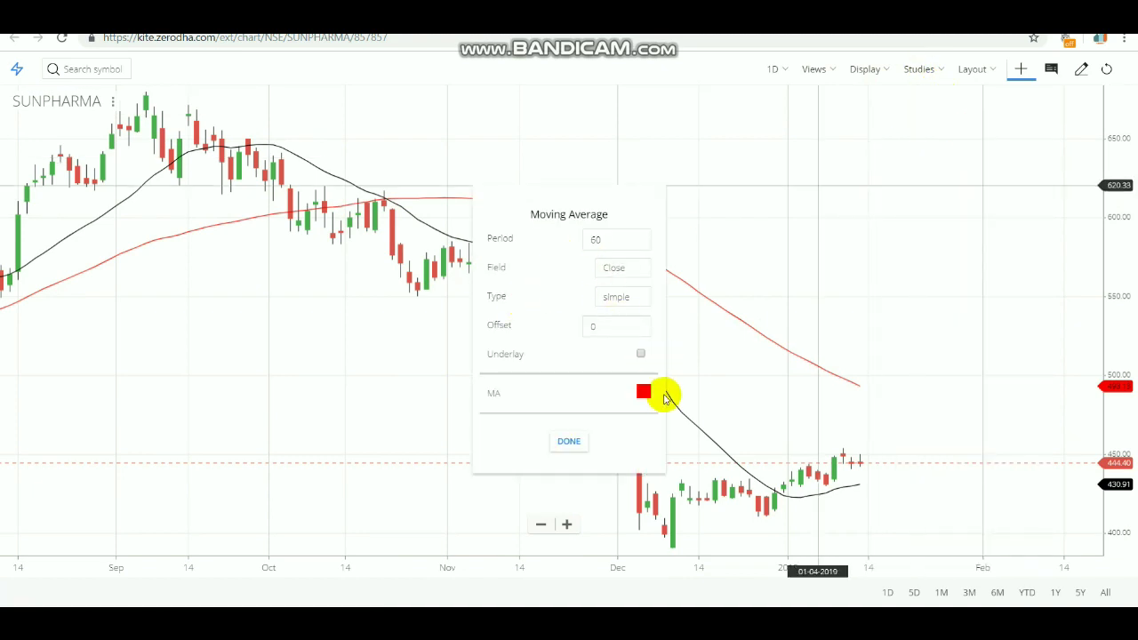
{"action": "left_click", "coordinate": [585, 238]}
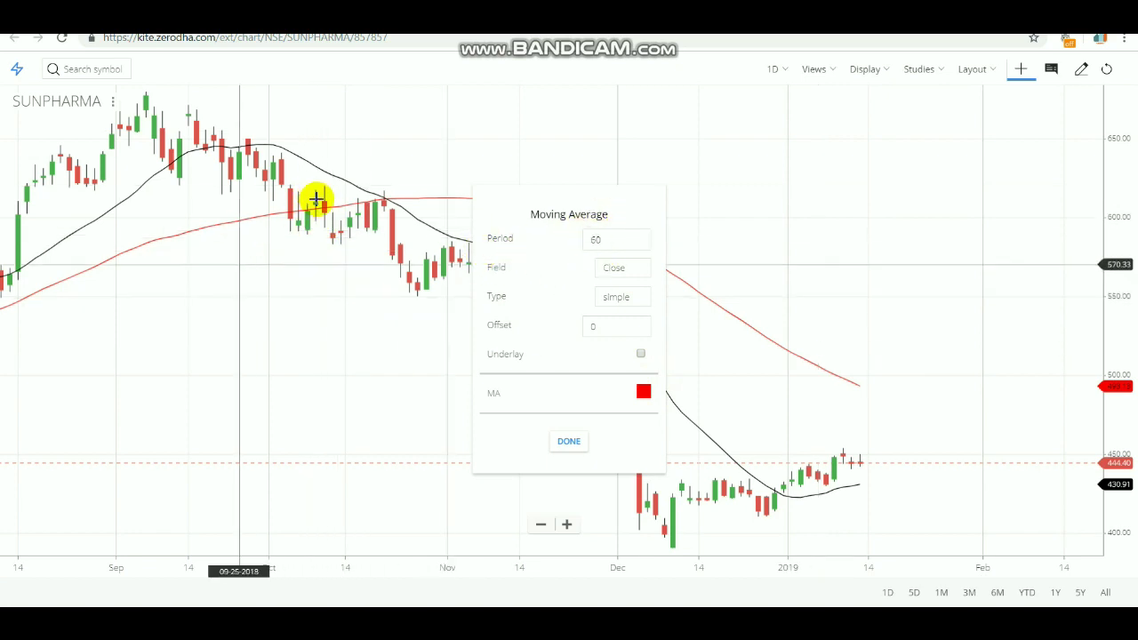
{"action": "left_click", "coordinate": [573, 439]}
{"action": "left_click", "coordinate": [920, 71]}
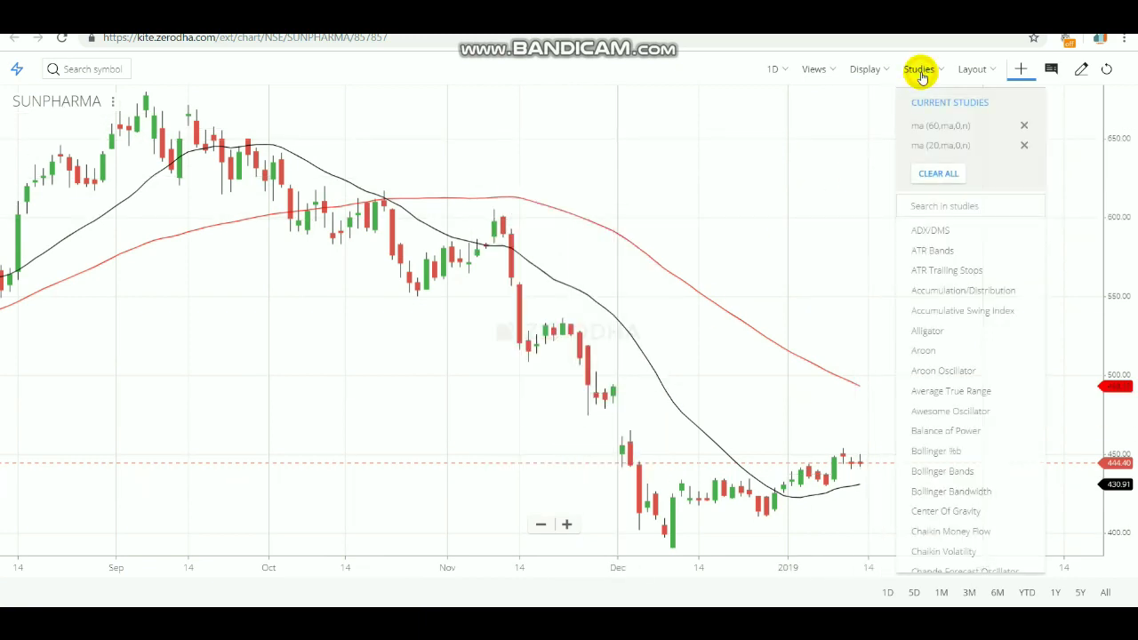
{"action": "left_click", "coordinate": [961, 144]}
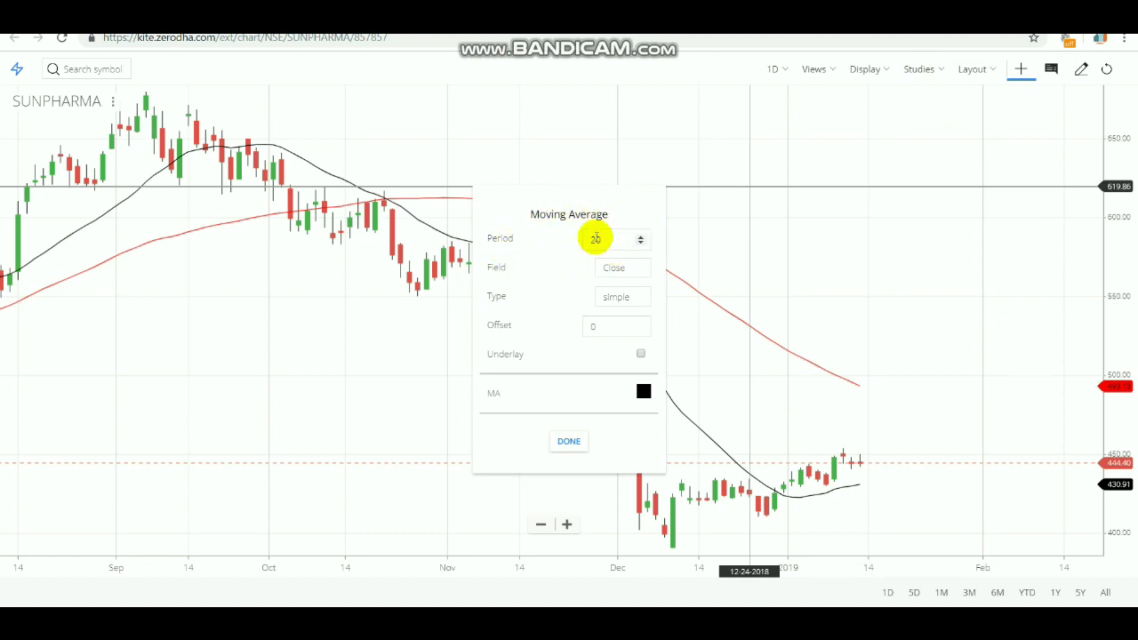
{"action": "left_click", "coordinate": [643, 391]}
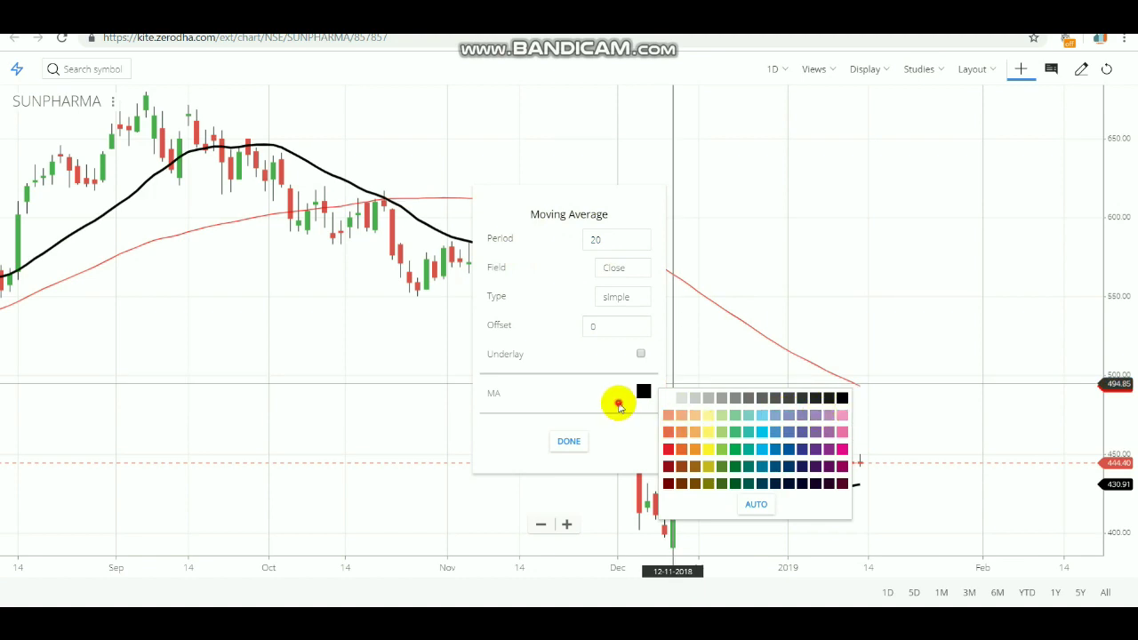
{"action": "left_click", "coordinate": [620, 407]}
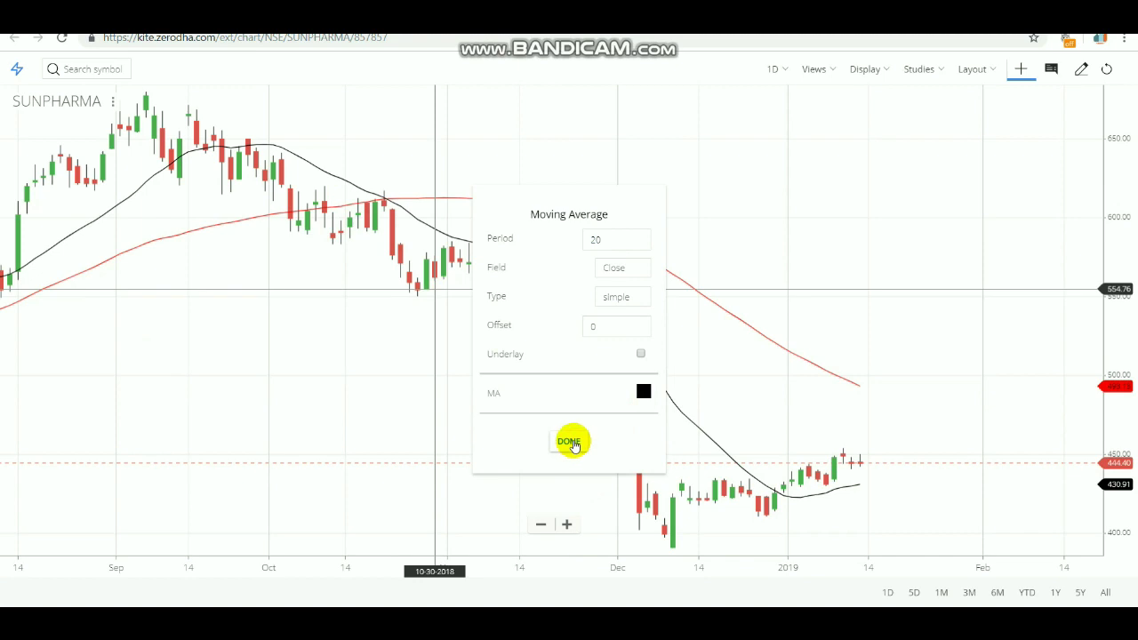
{"action": "left_click", "coordinate": [570, 442]}
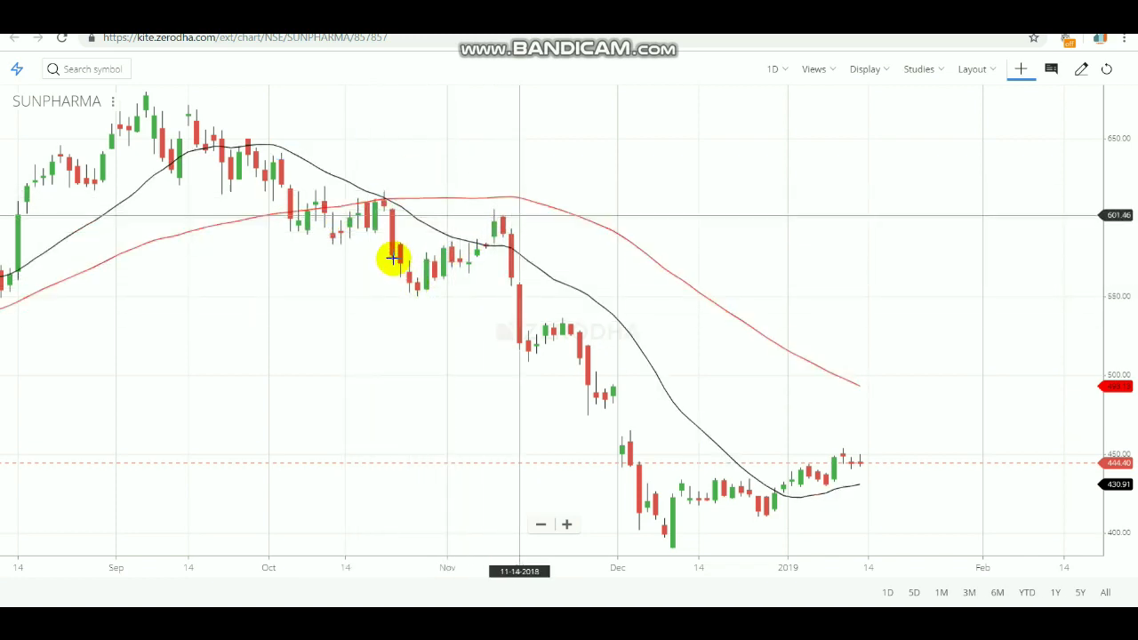
{"action": "mouse_move", "coordinate": [392, 258]}
{"action": "left_mouse_down"}
{"action": "mouse_move", "coordinate": [768, 333]}
{"action": "mouse_move", "coordinate": [645, 325]}
{"action": "mouse_move", "coordinate": [583, 276]}
{"action": "mouse_move", "coordinate": [386, 258]}
{"action": "left_mouse_up"}
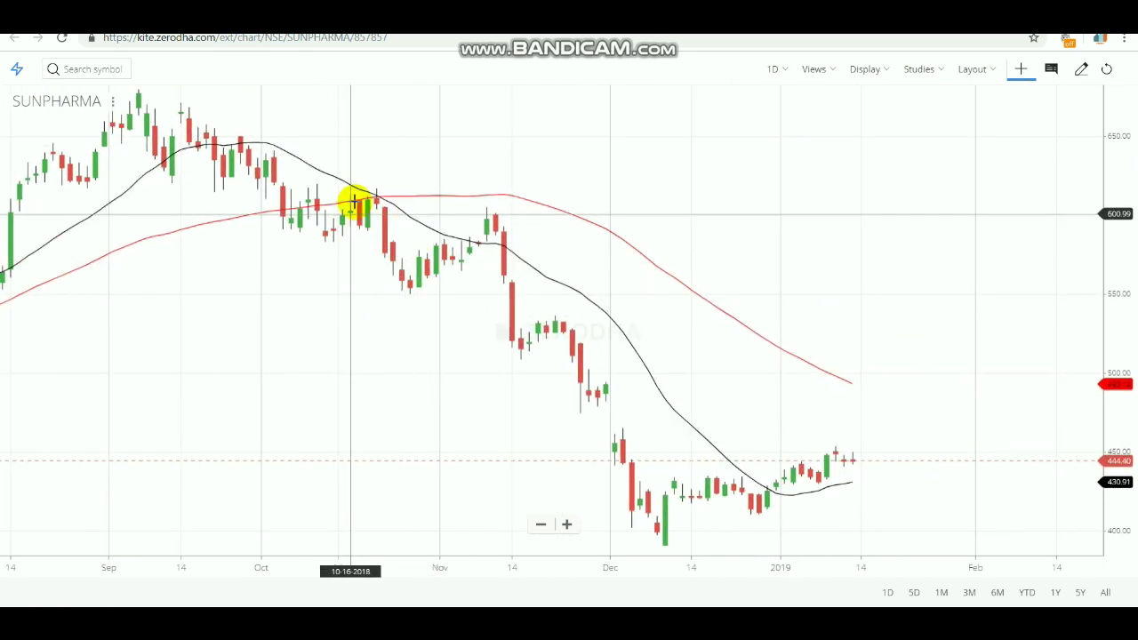
{"action": "left_click_drag", "start_coordinate": [340, 281], "coordinate": [325, 317]}
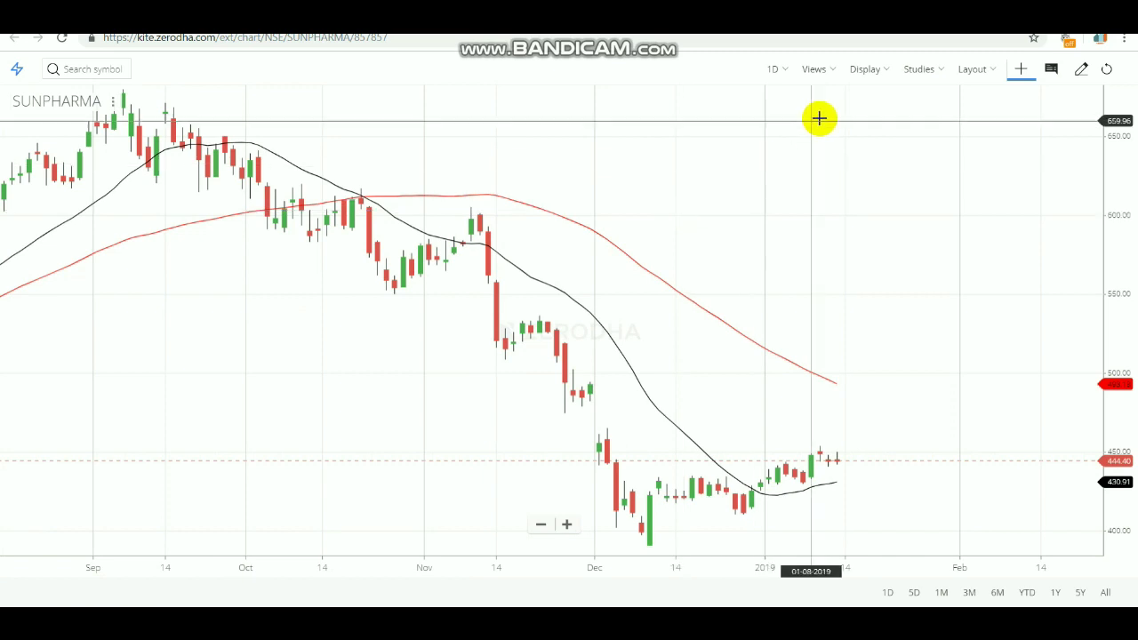
Change the SUNPHARMA chart interval from 1D to 5 Min candles
{"action": "left_click", "coordinate": [781, 71]}
{"action": "left_click", "coordinate": [792, 139]}
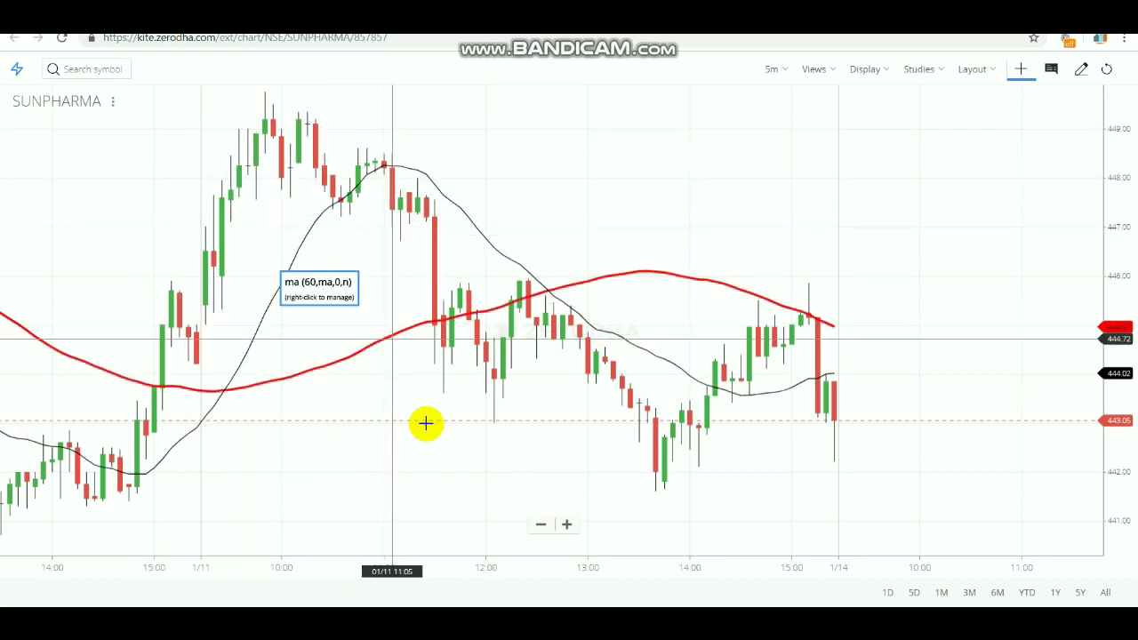
Pan the SUNPHARMA chart back from the 1/11 session through 1/10 and 1/9 to 1/8
{"action": "left_click_drag", "start_coordinate": [384, 430], "coordinate": [627, 418]}
{"action": "left_click_drag", "start_coordinate": [554, 351], "coordinate": [605, 359]}
{"action": "left_click_drag", "start_coordinate": [364, 348], "coordinate": [673, 358]}
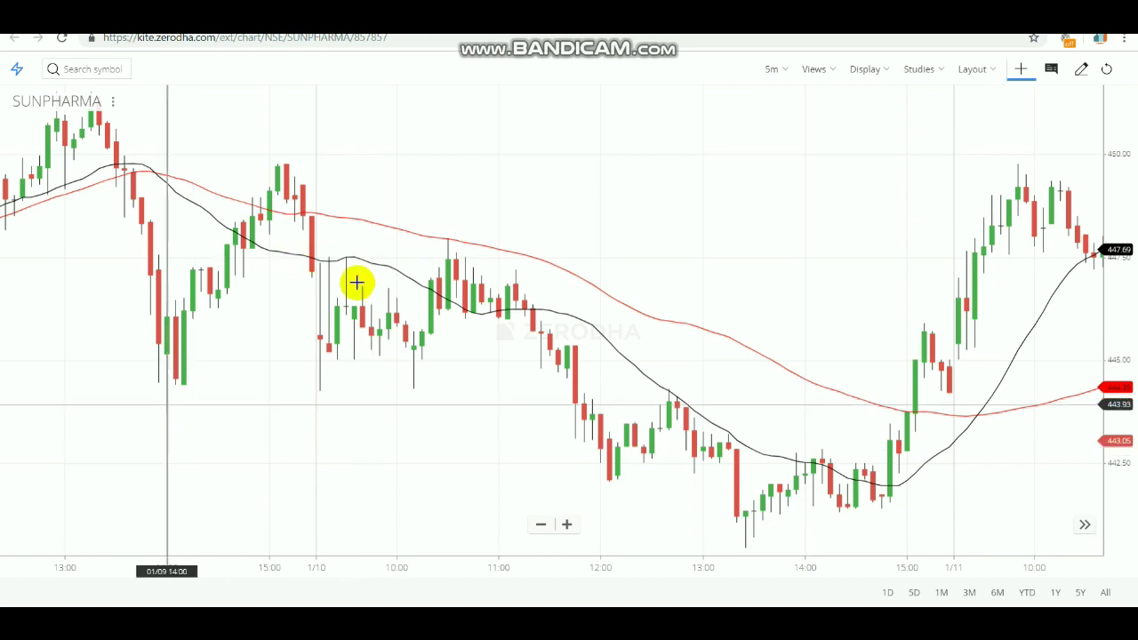
{"action": "left_click_drag", "start_coordinate": [203, 328], "coordinate": [521, 311]}
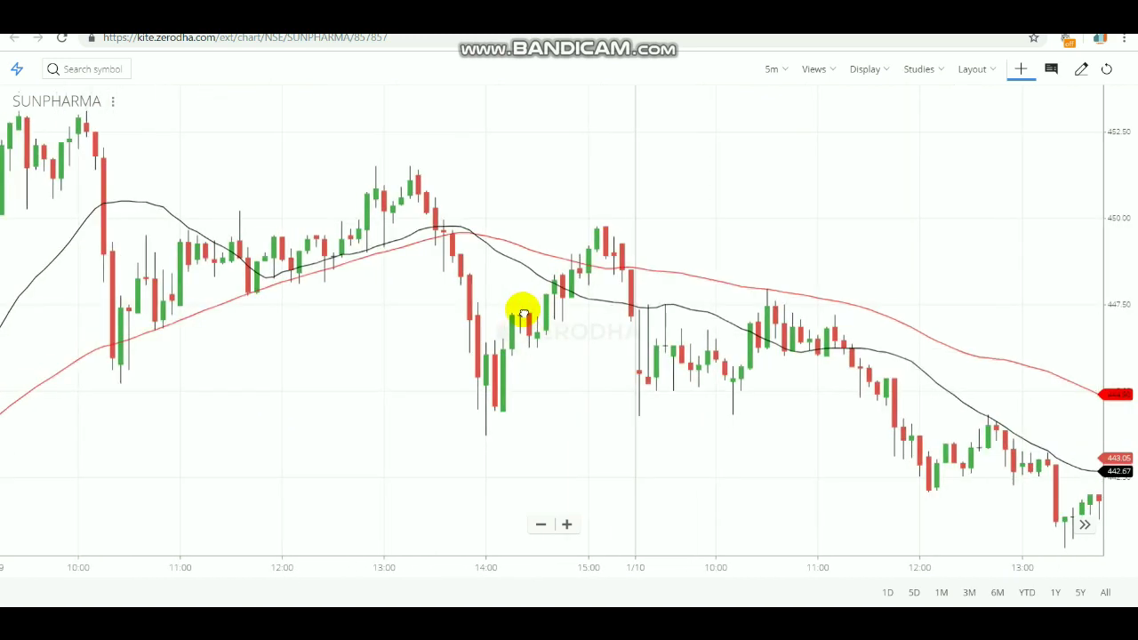
{"action": "left_click_drag", "start_coordinate": [325, 343], "coordinate": [491, 305]}
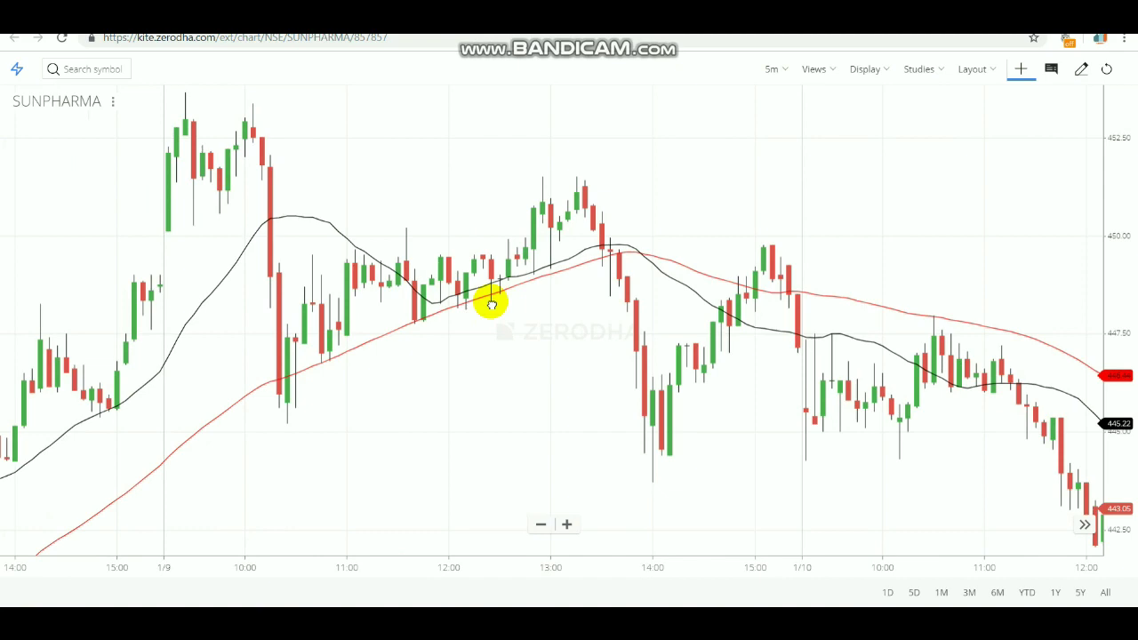
{"action": "left_click_drag", "start_coordinate": [351, 361], "coordinate": [684, 269]}
{"action": "left_click_drag", "start_coordinate": [480, 327], "coordinate": [706, 447]}
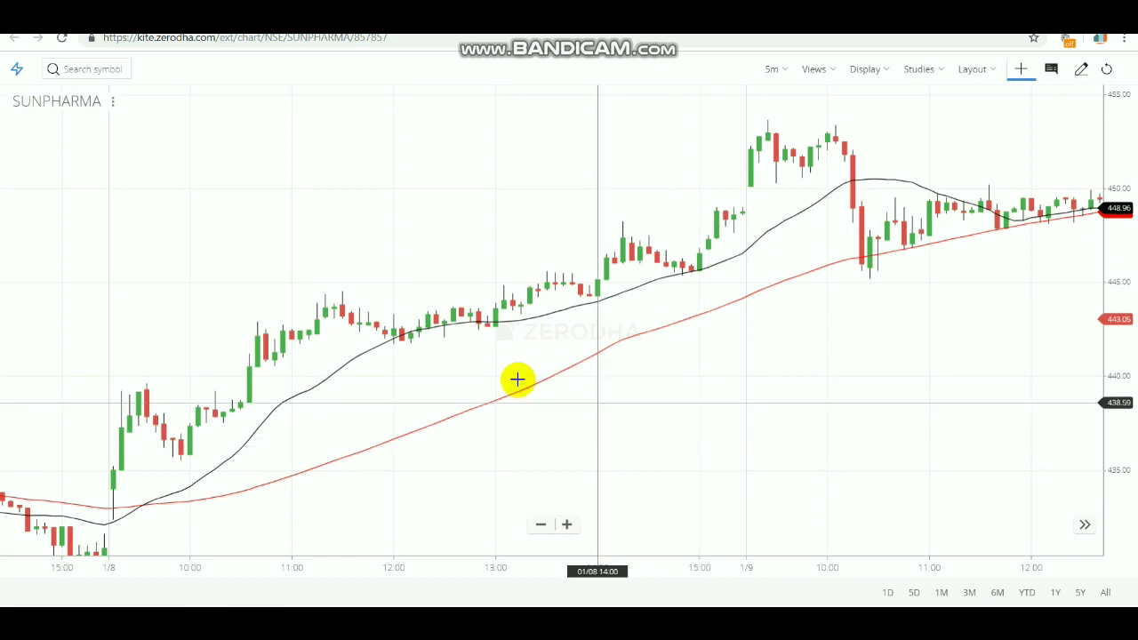
{"action": "left_click_drag", "start_coordinate": [524, 381], "coordinate": [674, 305]}
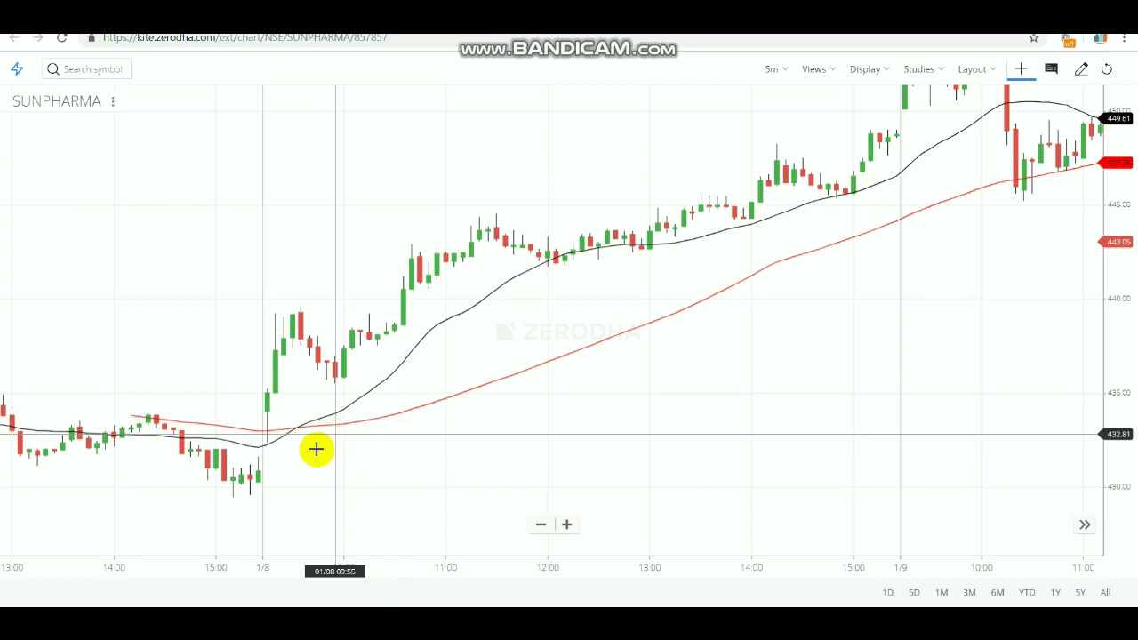
Centre the 1/7 session on the chart, then pan further back into the 1/4 session
{"action": "left_click_drag", "start_coordinate": [327, 372], "coordinate": [275, 467]}
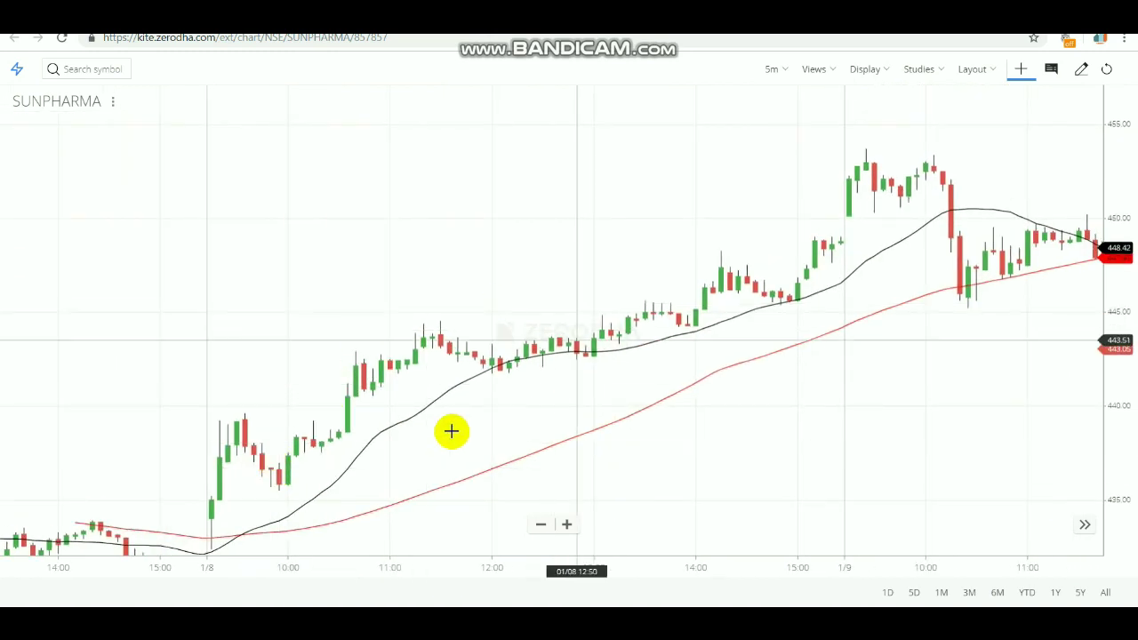
{"action": "left_click_drag", "start_coordinate": [294, 437], "coordinate": [787, 374]}
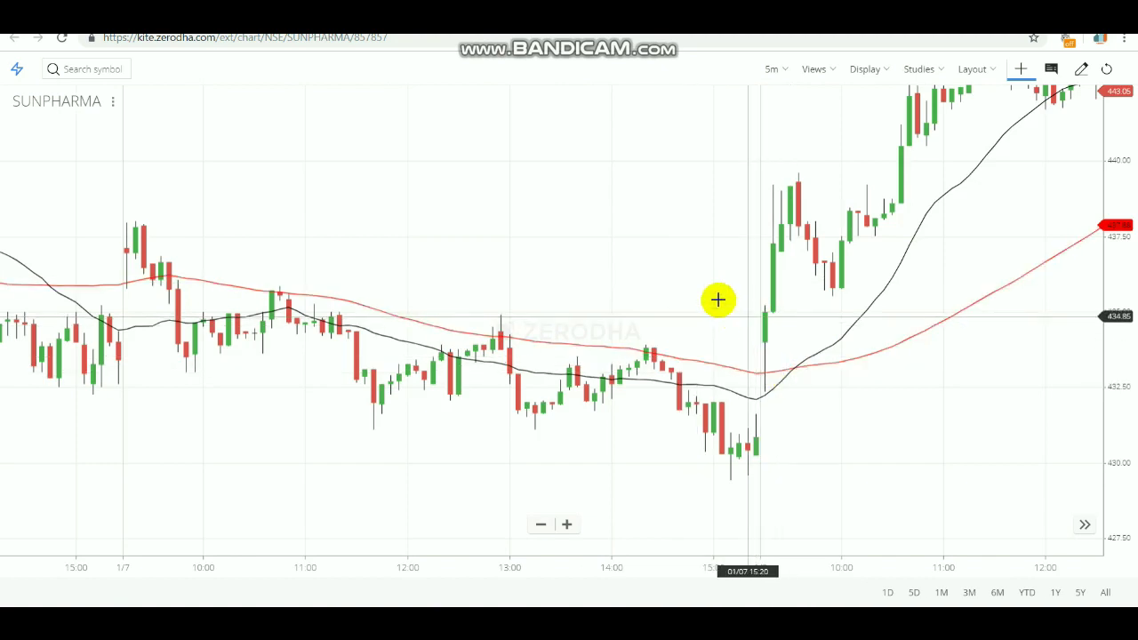
{"action": "left_click_drag", "start_coordinate": [692, 280], "coordinate": [714, 269]}
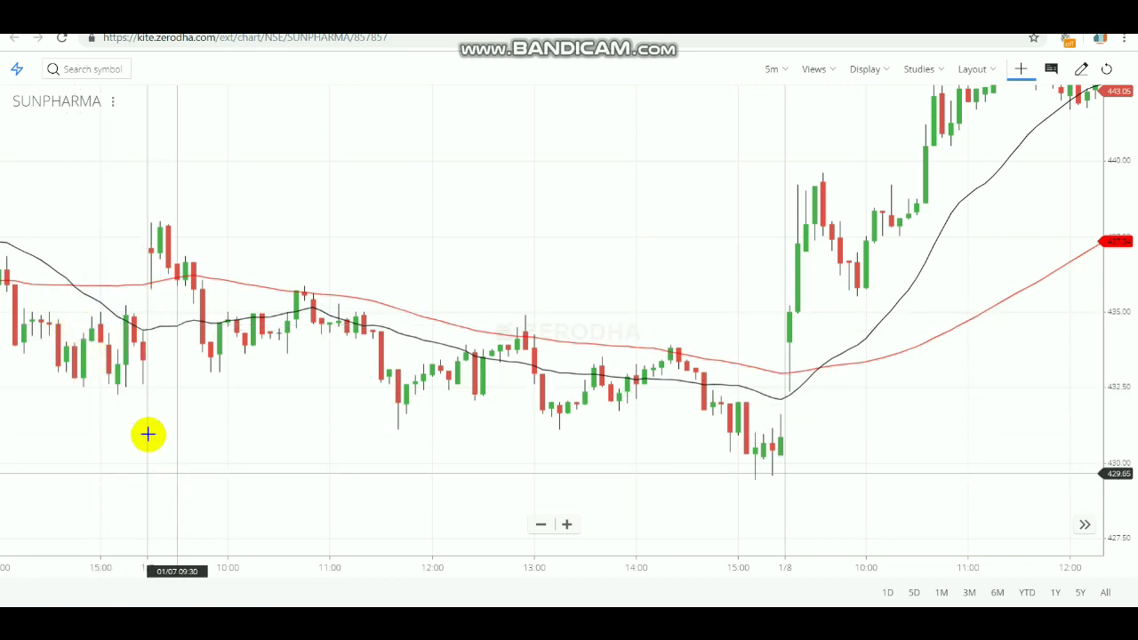
{"action": "left_click_drag", "start_coordinate": [136, 380], "coordinate": [530, 449]}
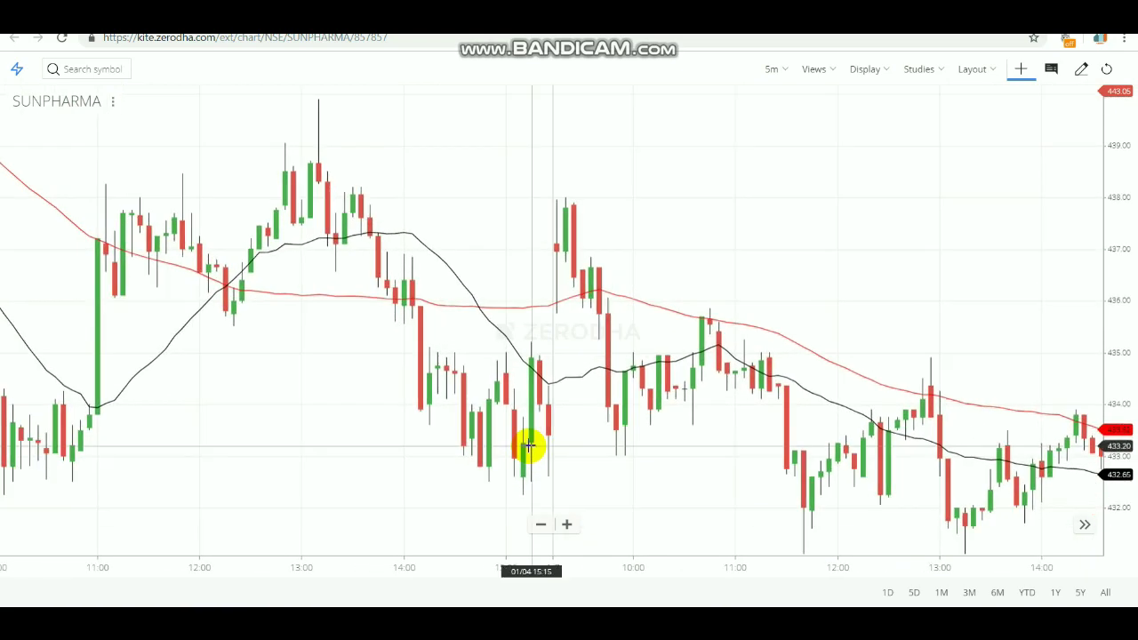
{"action": "left_click_drag", "start_coordinate": [433, 320], "coordinate": [488, 334]}
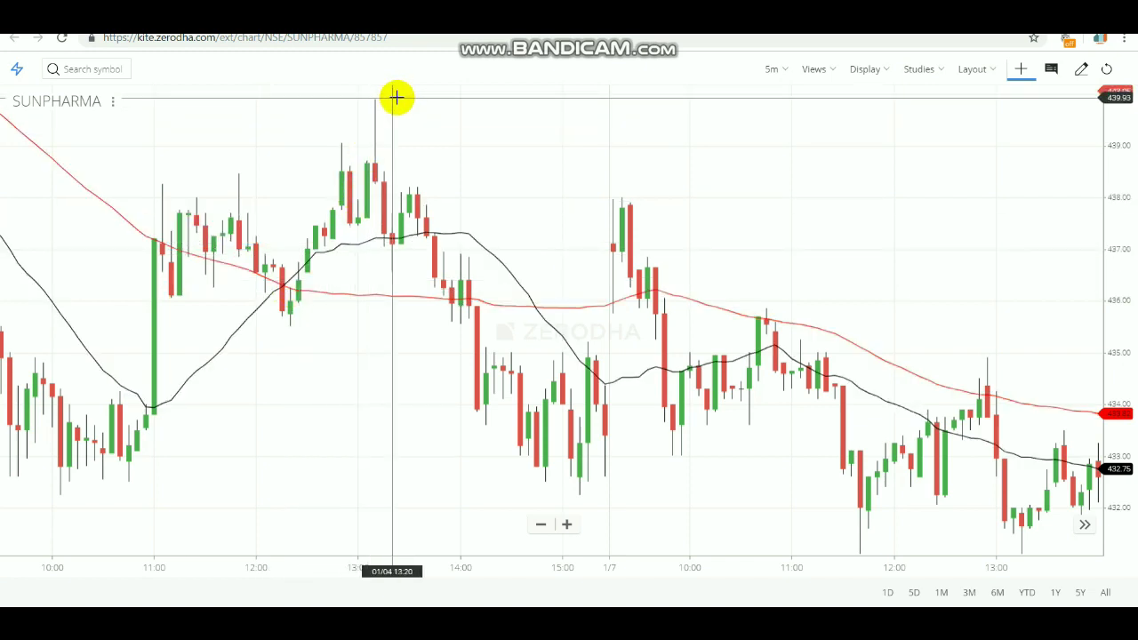
{"action": "left_click_drag", "start_coordinate": [356, 133], "coordinate": [798, 142]}
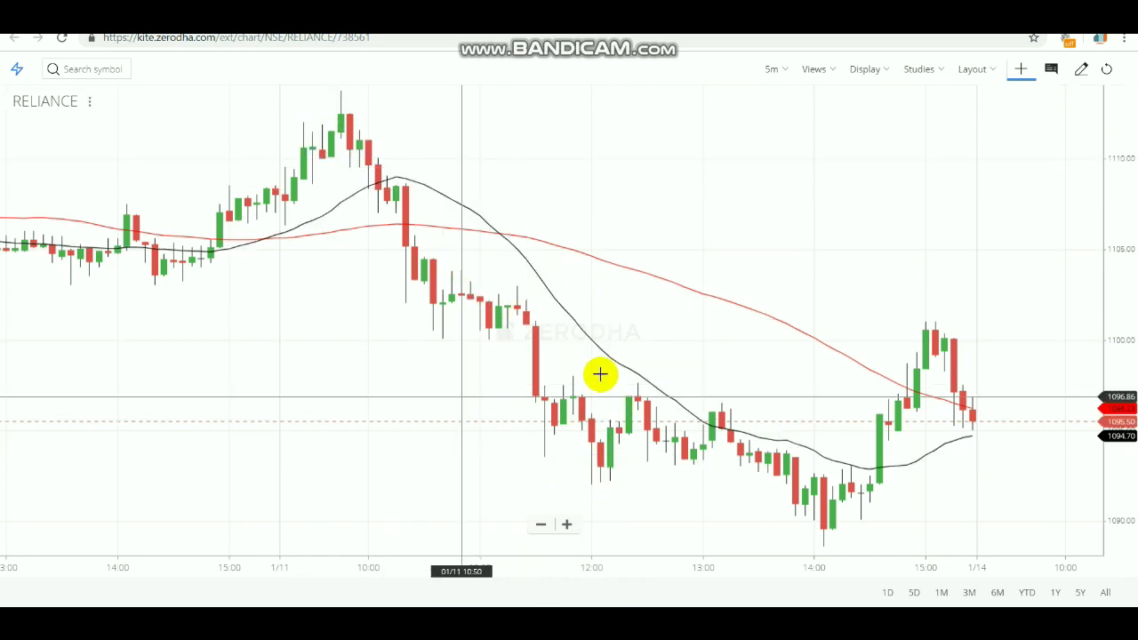
Pan the RELIANCE 5-minute chart back through 1/10 and 1/9 into the 1/8 session
{"action": "left_click_drag", "start_coordinate": [529, 303], "coordinate": [812, 341]}
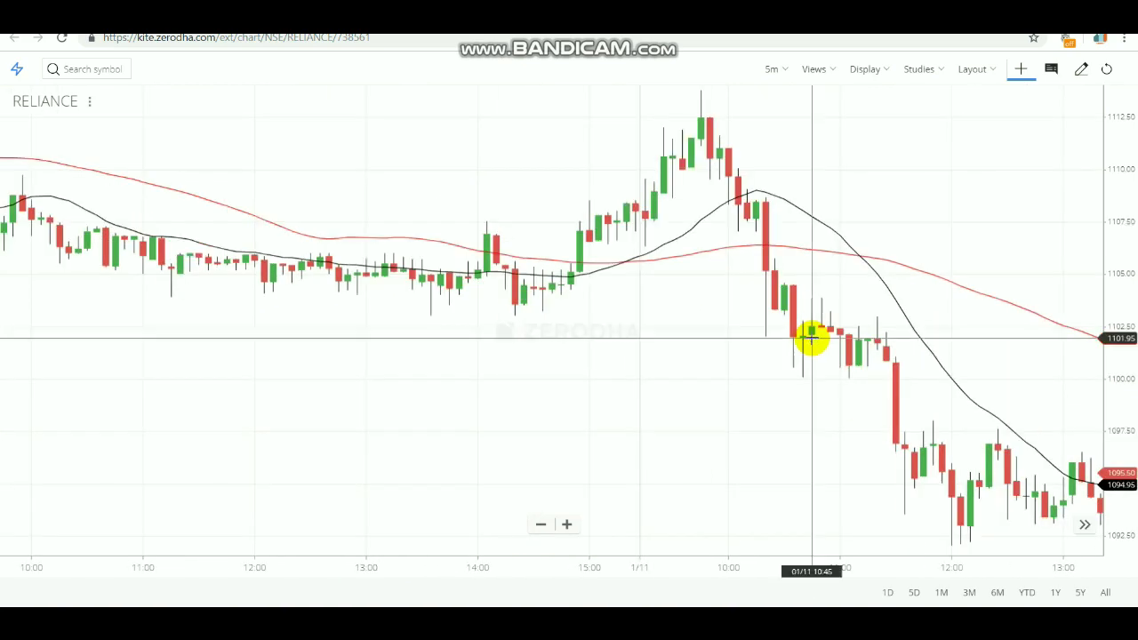
{"action": "left_click_drag", "start_coordinate": [699, 281], "coordinate": [714, 161]}
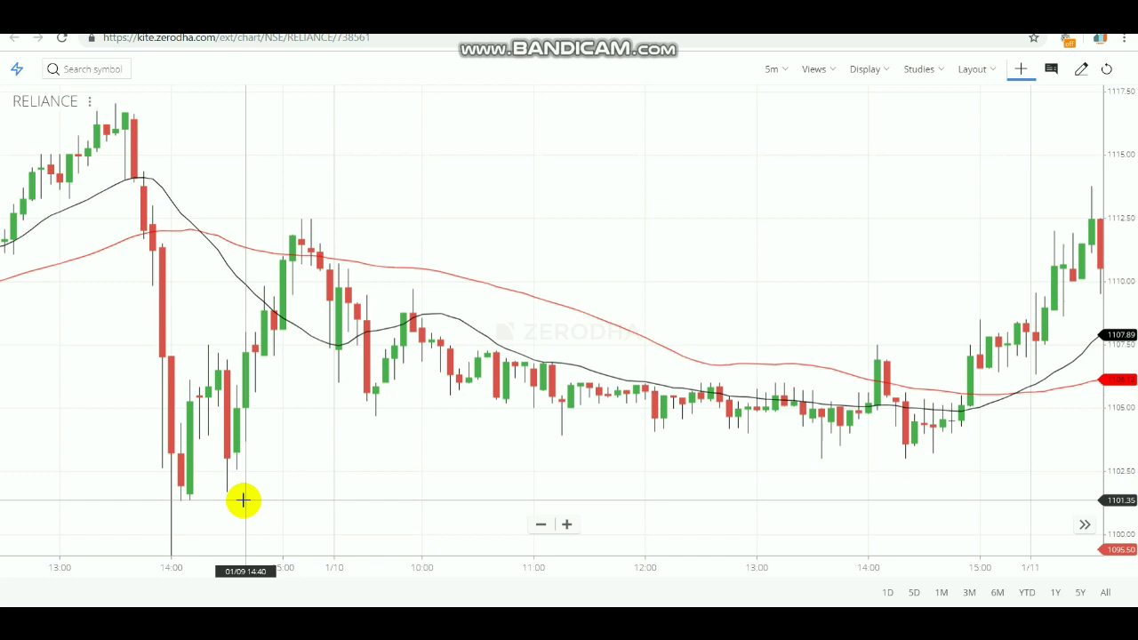
{"action": "left_click_drag", "start_coordinate": [263, 394], "coordinate": [483, 374]}
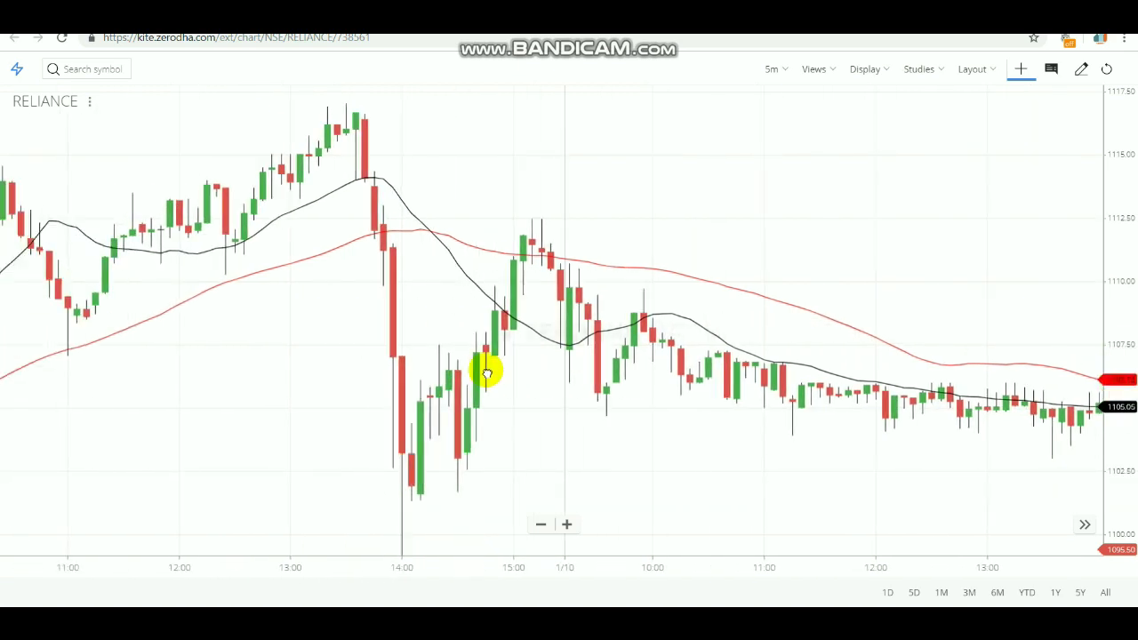
{"action": "left_click_drag", "start_coordinate": [302, 374], "coordinate": [613, 320]}
{"action": "left_click_drag", "start_coordinate": [405, 383], "coordinate": [468, 339]}
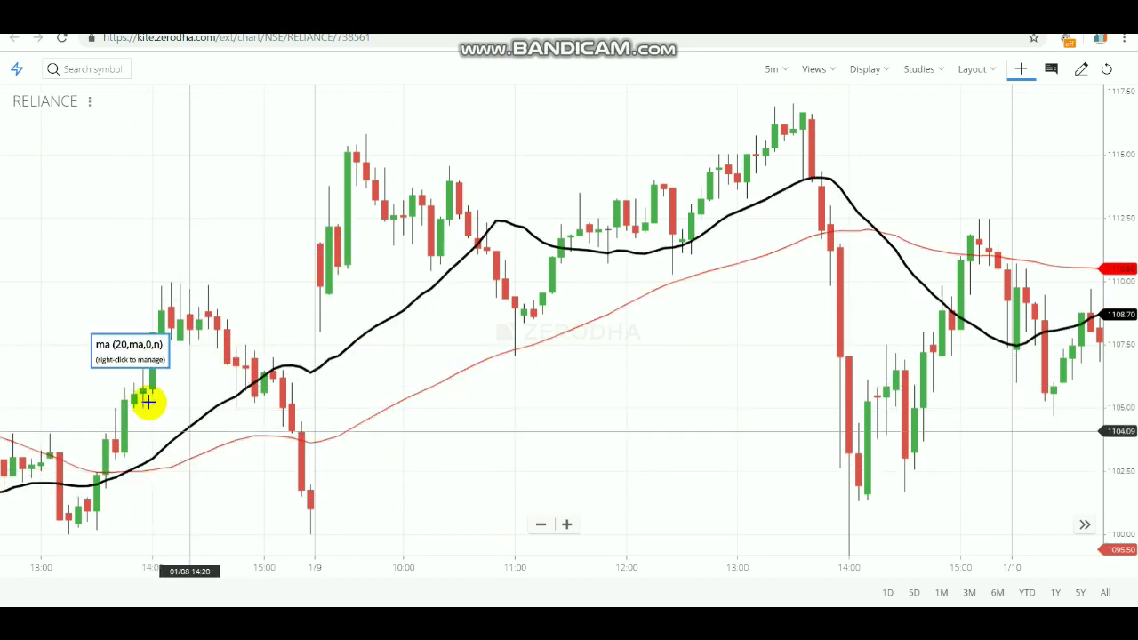
{"action": "left_click_drag", "start_coordinate": [149, 398], "coordinate": [632, 438]}
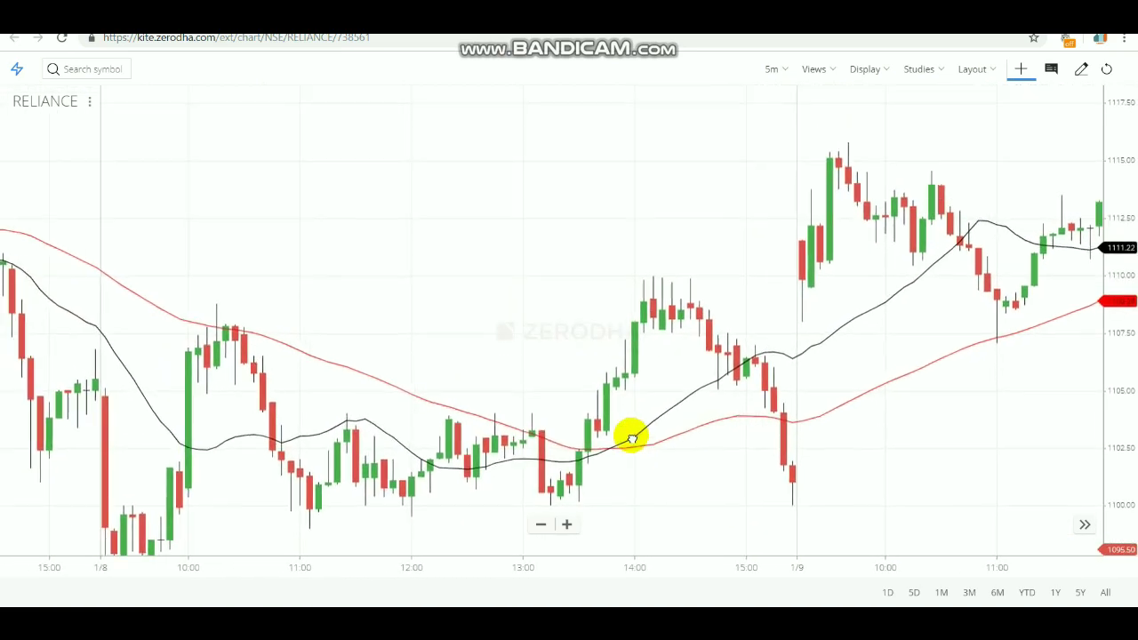
{"action": "left_click_drag", "start_coordinate": [279, 312], "coordinate": [502, 349]}
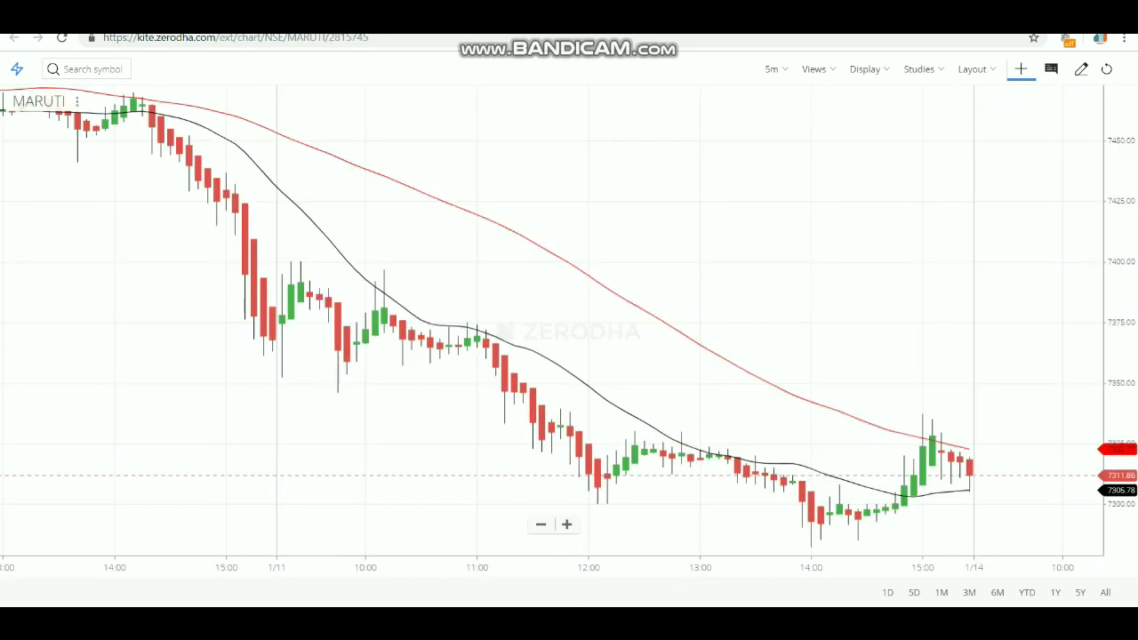
Pan the MARUTI 5-minute chart between the 1/10 and 1/9 sessions to review the averages
{"action": "left_click_drag", "start_coordinate": [401, 218], "coordinate": [661, 319]}
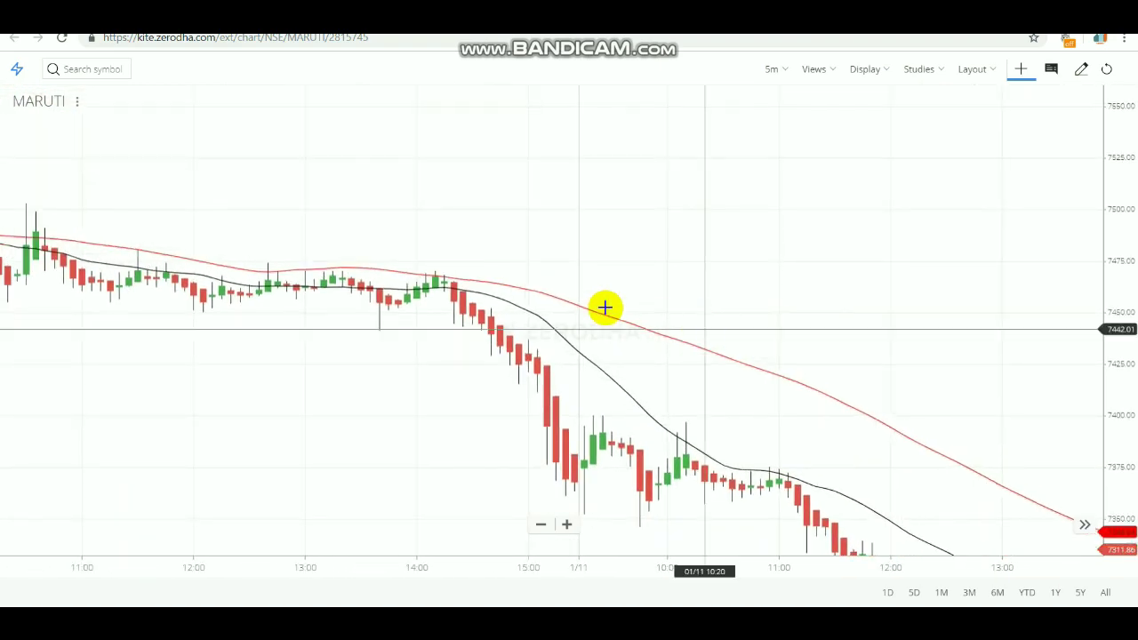
{"action": "left_click_drag", "start_coordinate": [432, 246], "coordinate": [876, 155]}
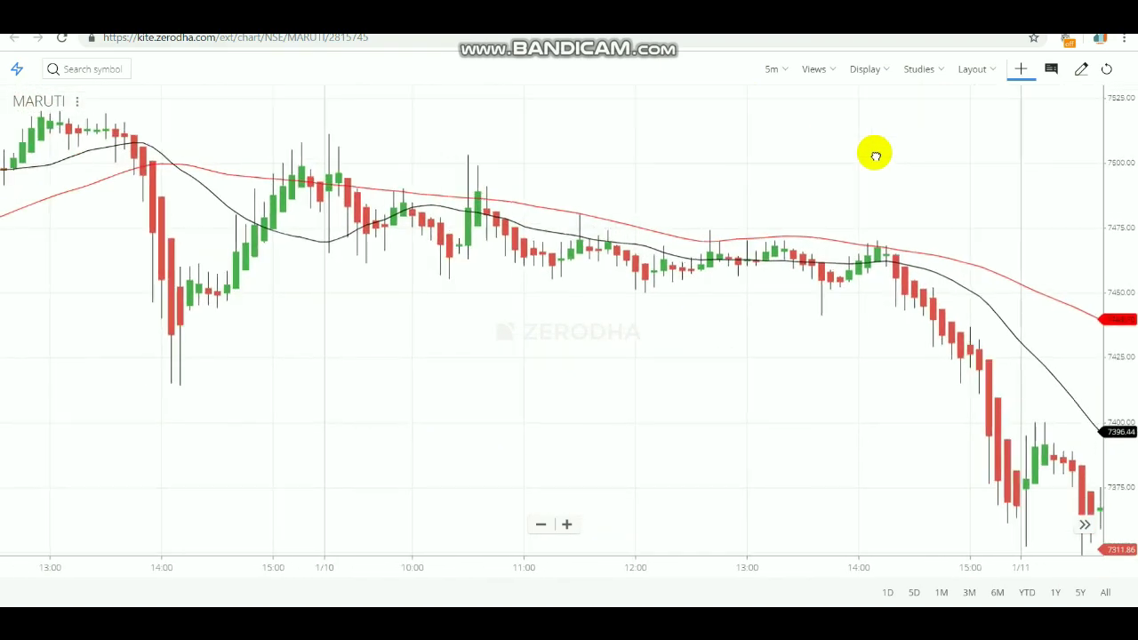
{"action": "left_click_drag", "start_coordinate": [211, 218], "coordinate": [507, 221]}
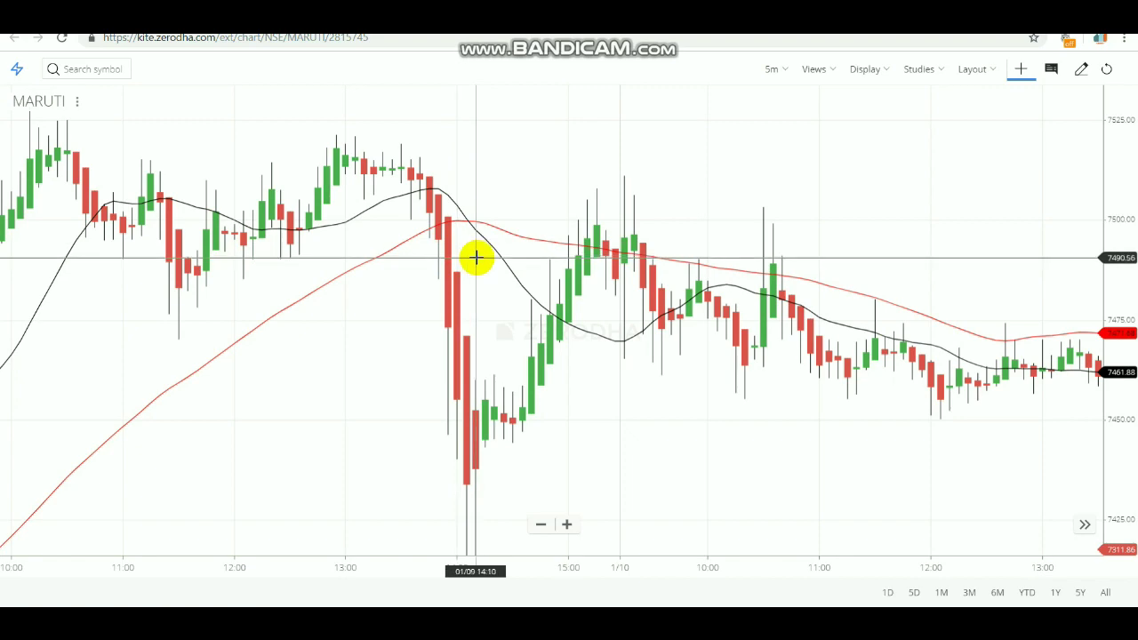
{"action": "left_click_drag", "start_coordinate": [476, 260], "coordinate": [193, 230]}
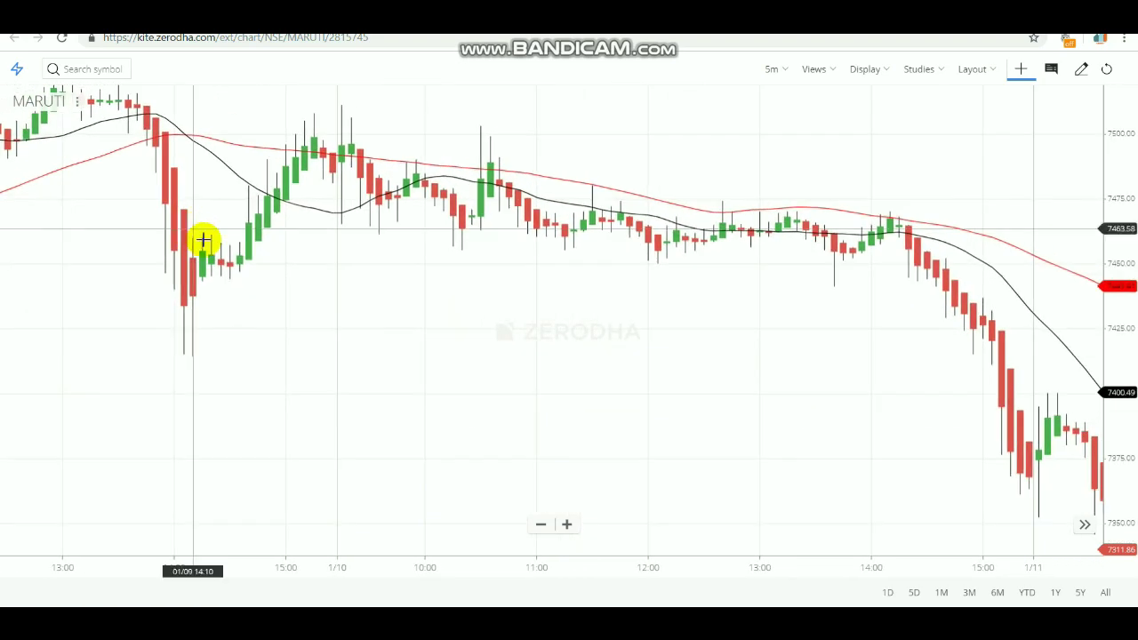
{"action": "left_click_drag", "start_coordinate": [366, 412], "coordinate": [633, 415]}
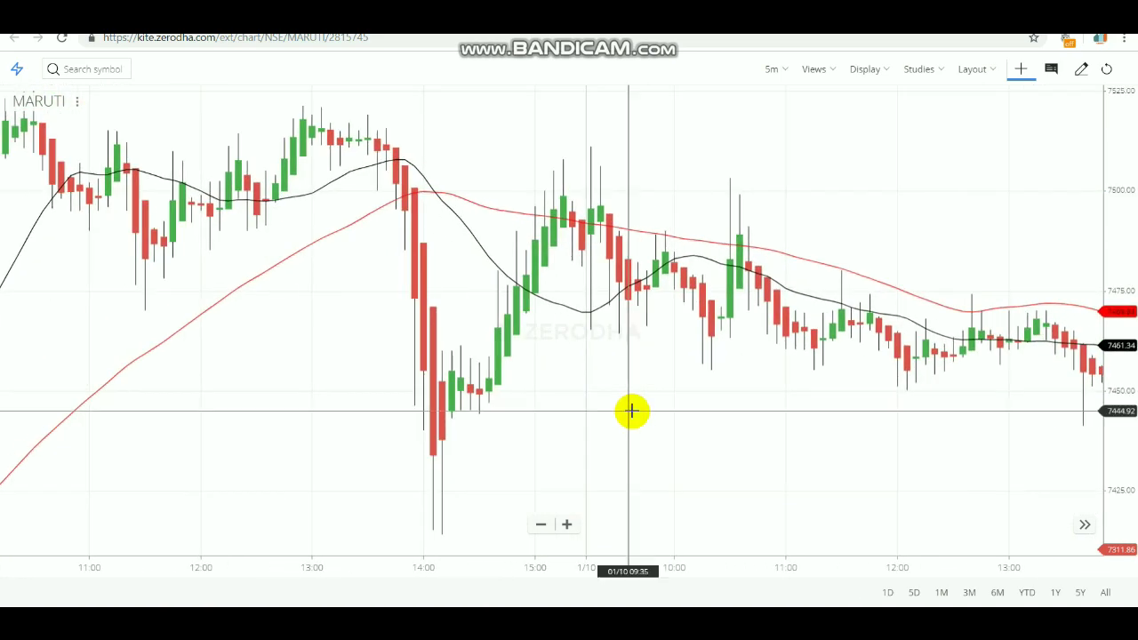
{"action": "left_click_drag", "start_coordinate": [496, 409], "coordinate": [889, 386]}
{"action": "scroll", "coordinate": [861, 397], "scroll_direction": "right", "scroll_amount": 1}
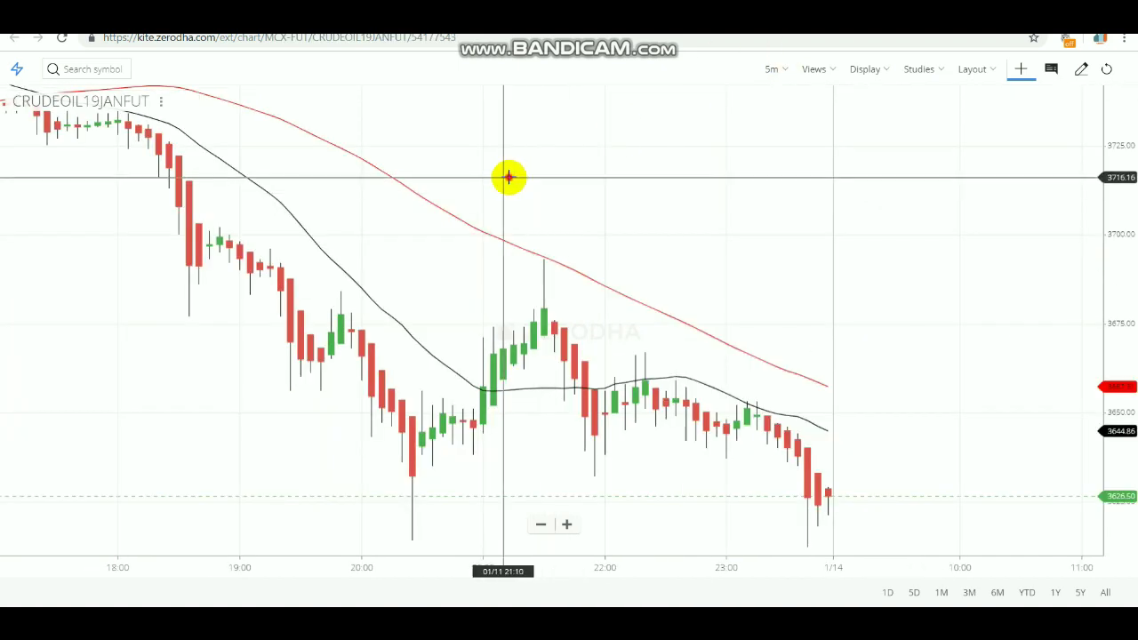
Pan the CRUDEOIL19JANFUT chart back to the 1/10 evening, then forward through 1/11 afternoon and evening
{"action": "left_click_drag", "start_coordinate": [510, 181], "coordinate": [764, 246]}
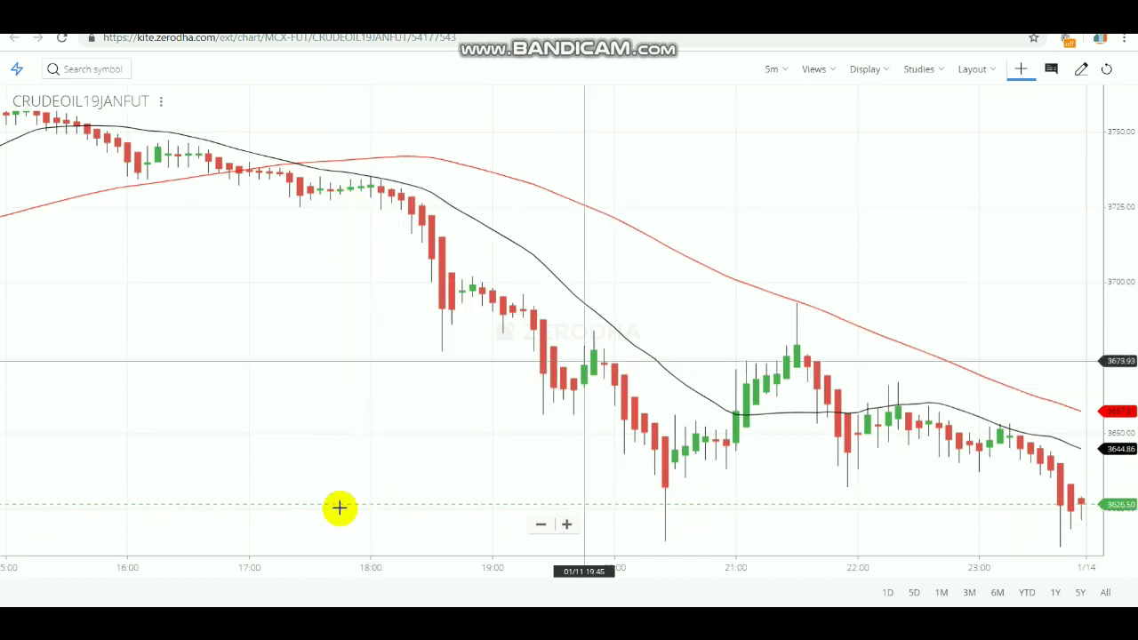
{"action": "left_click_drag", "start_coordinate": [345, 273], "coordinate": [682, 236]}
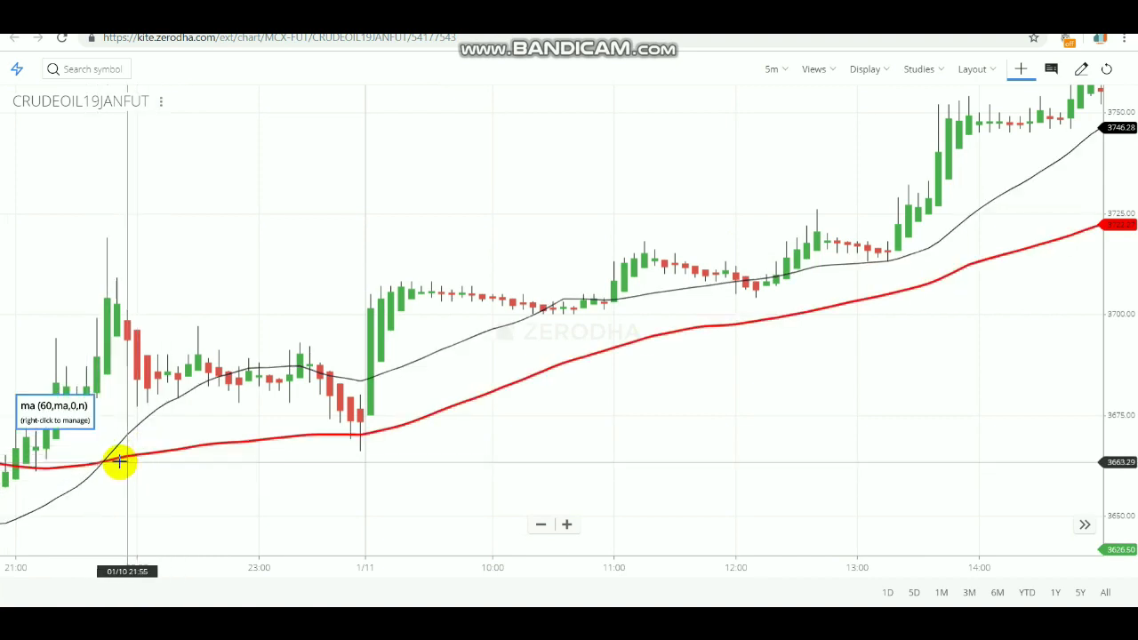
{"action": "left_click_drag", "start_coordinate": [274, 316], "coordinate": [56, 445]}
{"action": "left_click_drag", "start_coordinate": [442, 319], "coordinate": [325, 279]}
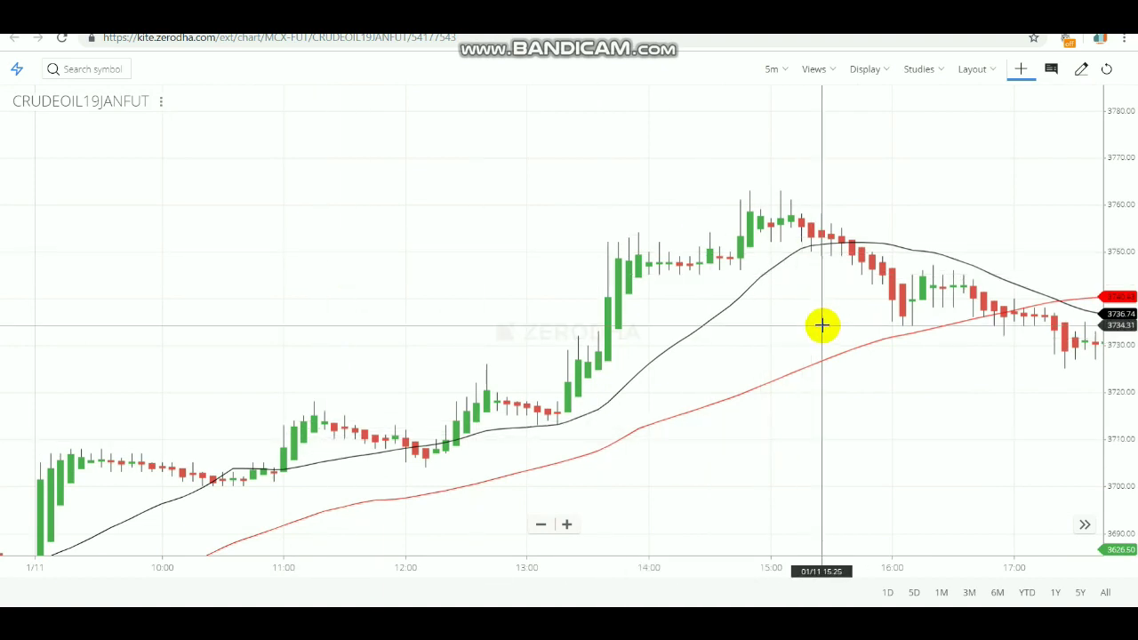
{"action": "left_click_drag", "start_coordinate": [823, 327], "coordinate": [400, 324]}
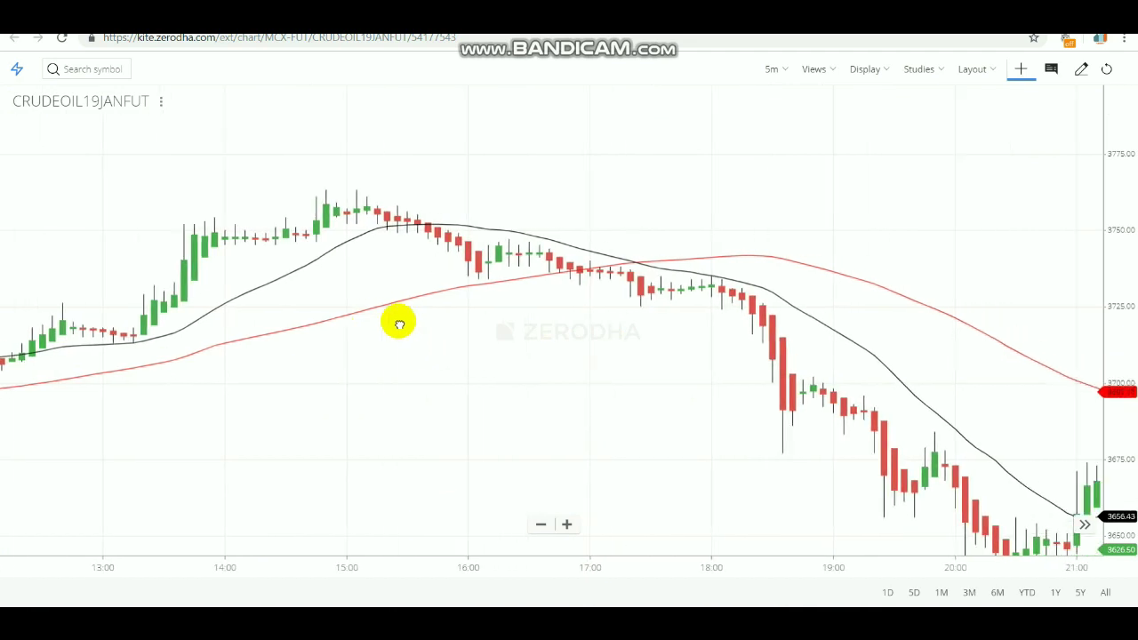